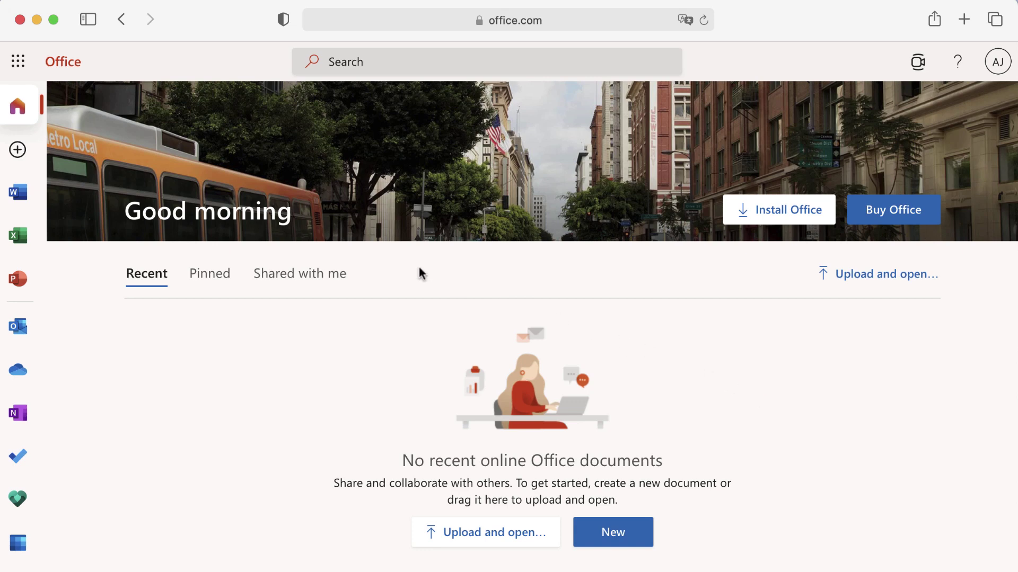
Step: From office.com's app launcher, open Word's start gallery showing its templates
click(21, 66)
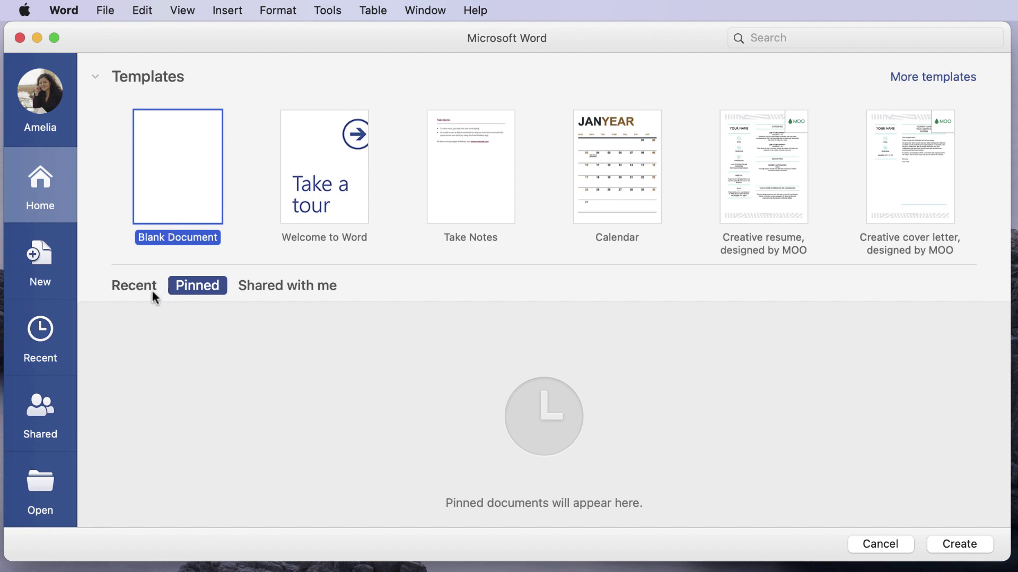
Step: Look through the New, Shared and Open pages, then create a document from the Menu template
click(65, 261)
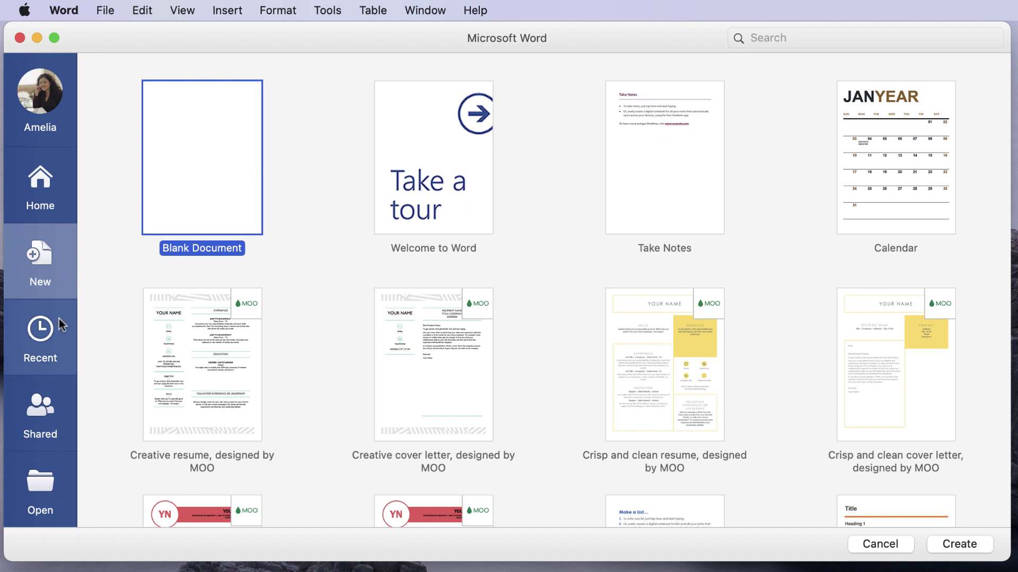
click(57, 397)
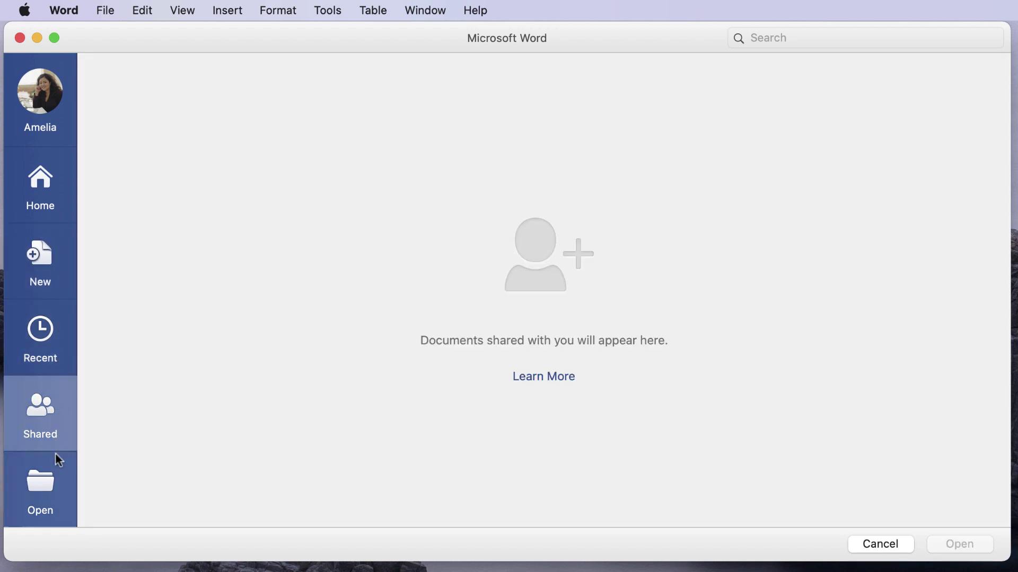
click(63, 472)
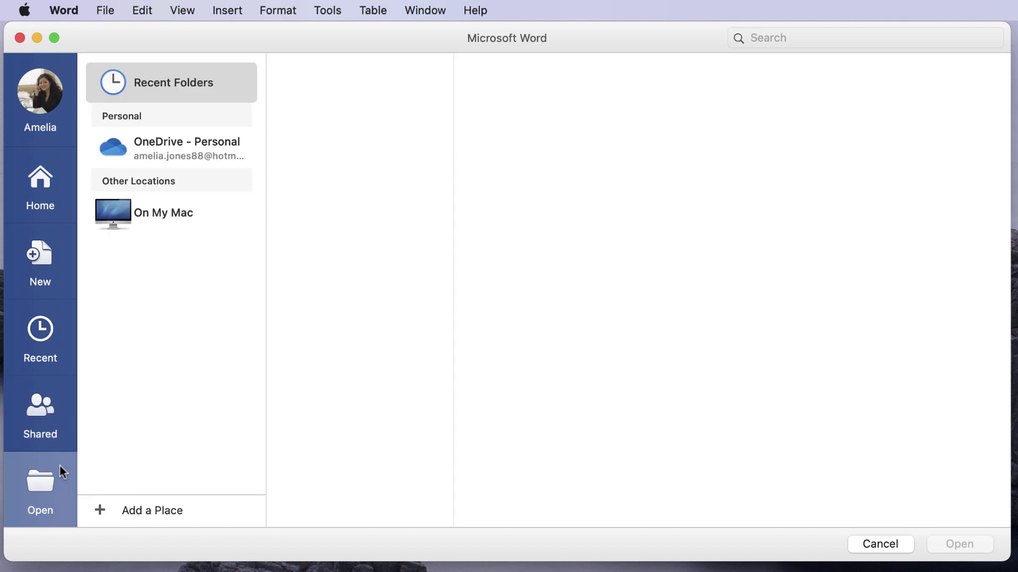
click(61, 266)
scroll(113, 270, down, 10)
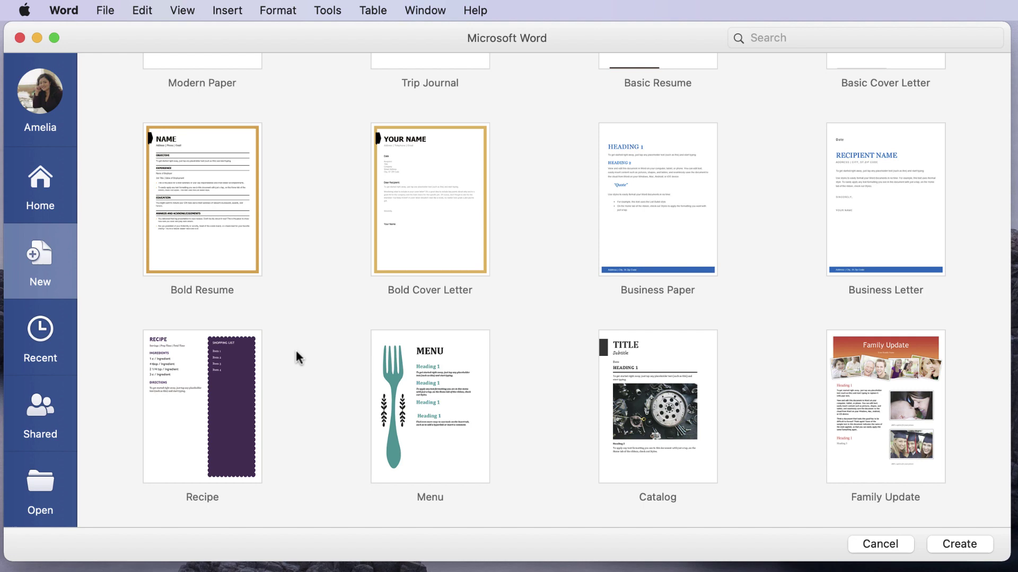
click(438, 439)
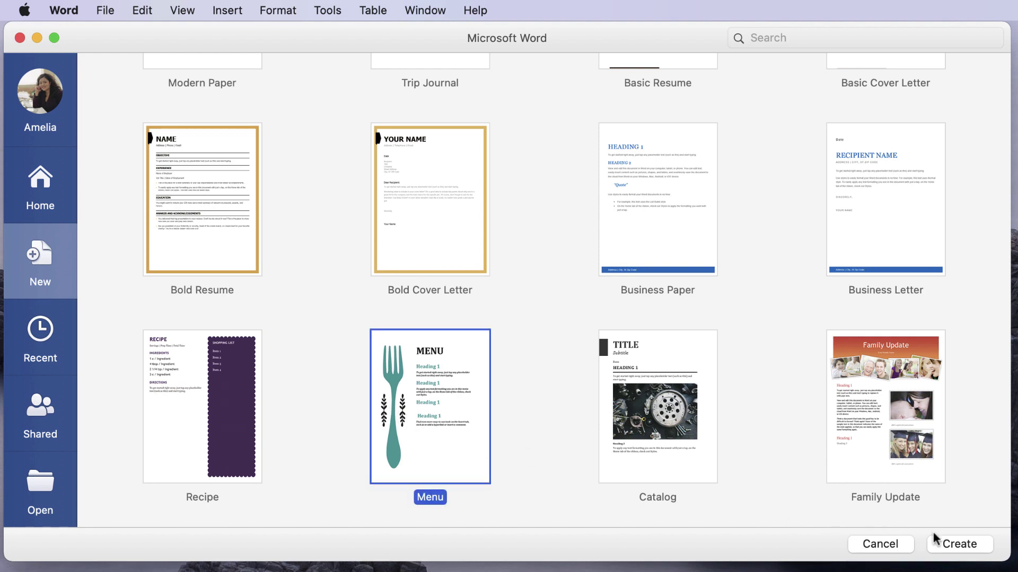
click(981, 545)
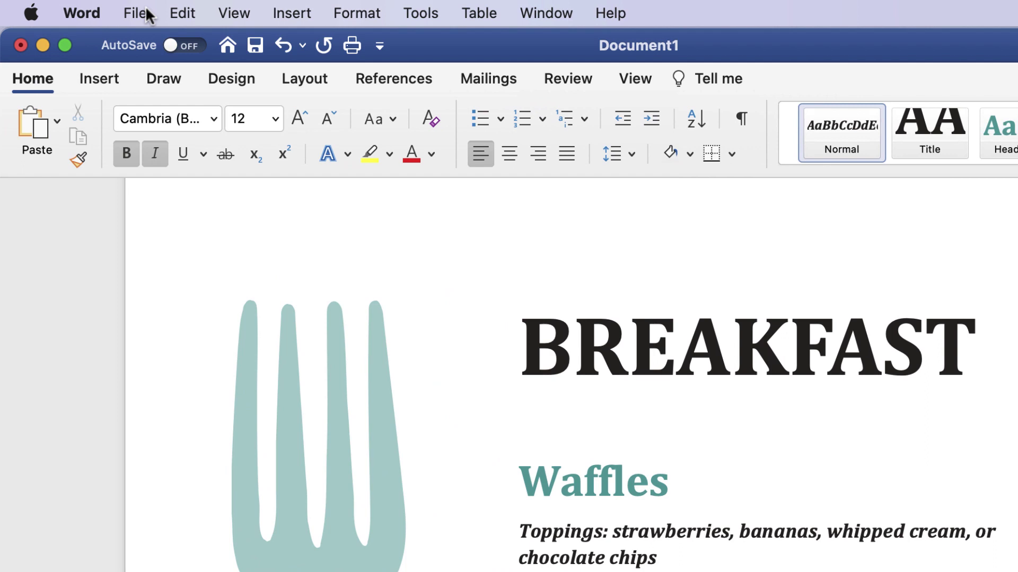
Step: Save the menu document on the Mac as 'Breakfast Menu'
click(149, 15)
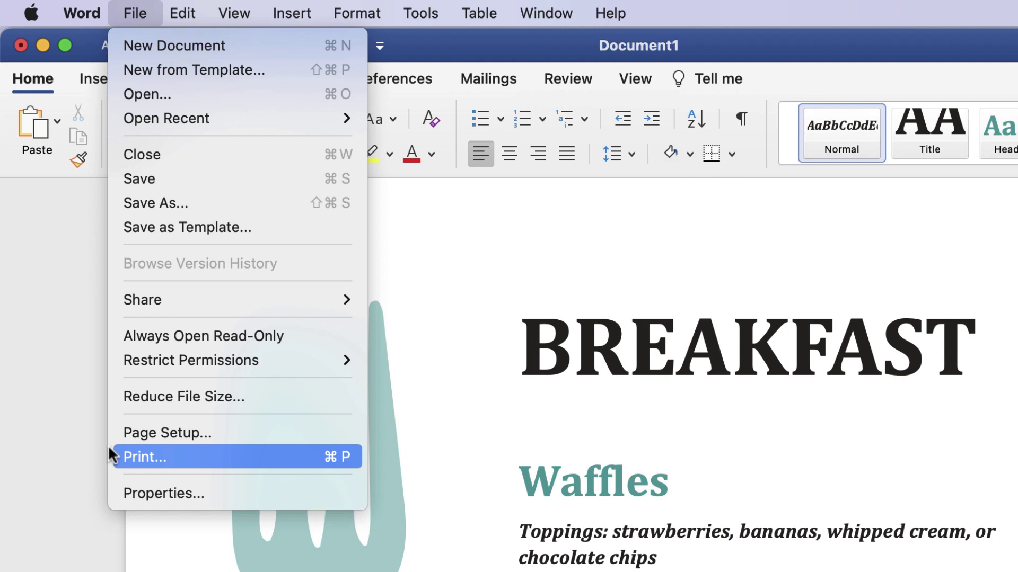
mouse_move(109, 299)
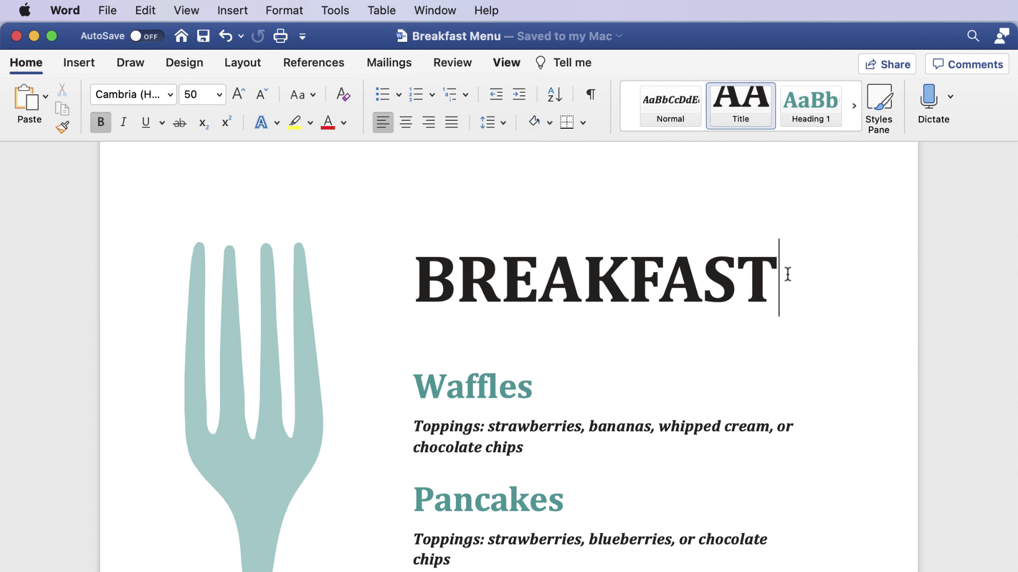
Step: Turn on the ruler and drag the whole menu's right indent outward so the Pancakes toppings fit one line
key(super+a)
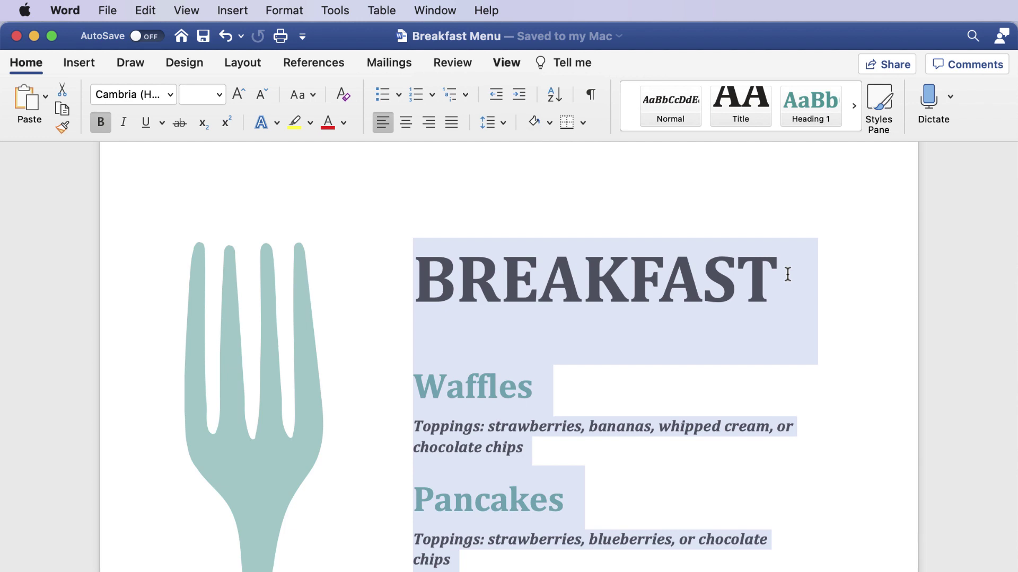
click(506, 62)
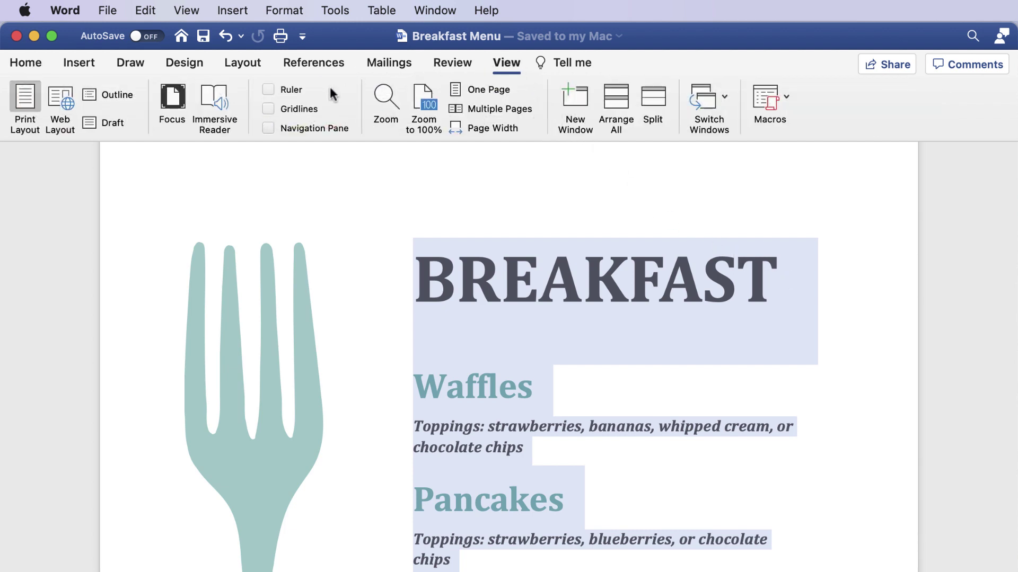
click(269, 89)
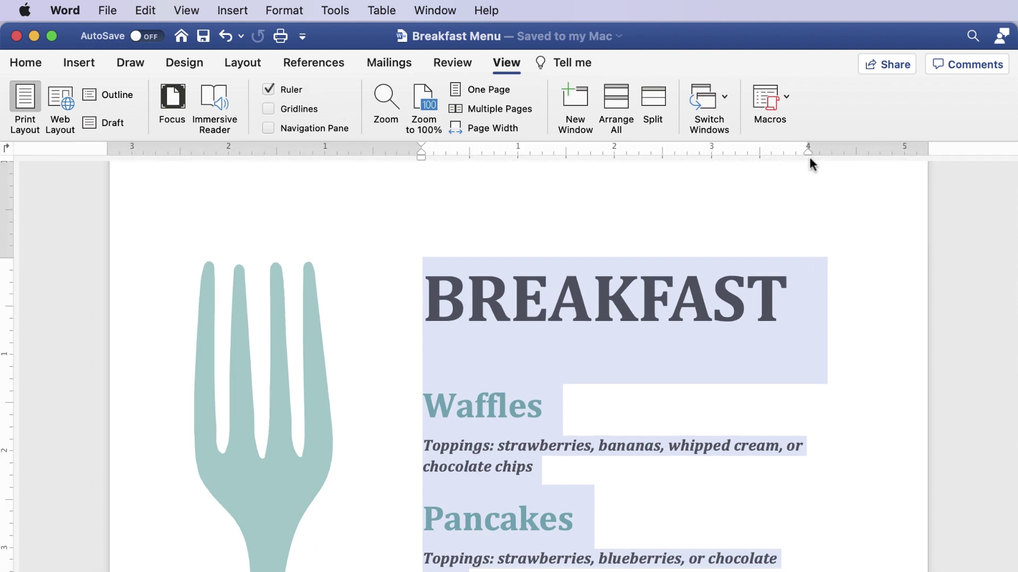
drag(807, 149, 818, 152)
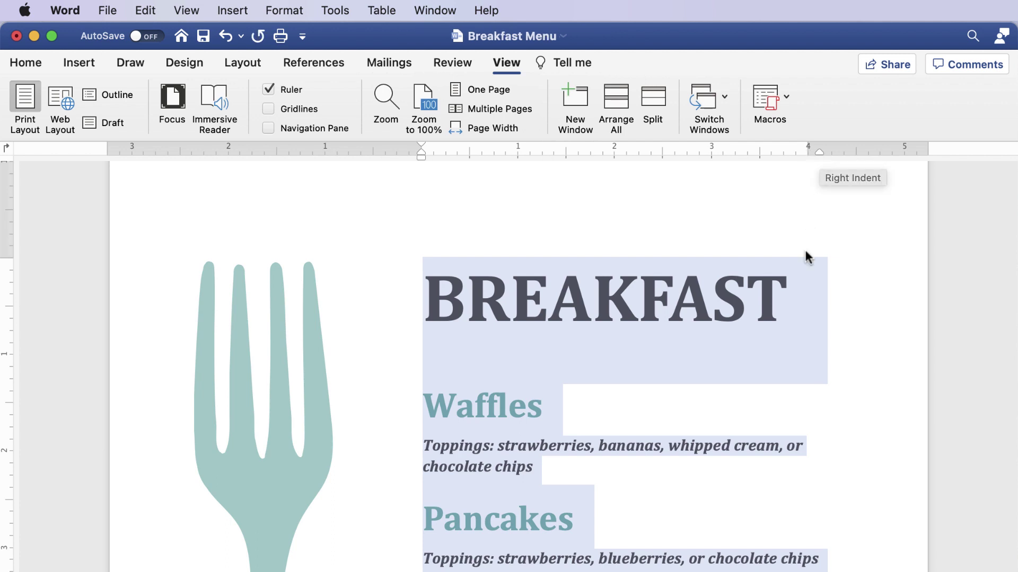
click(793, 294)
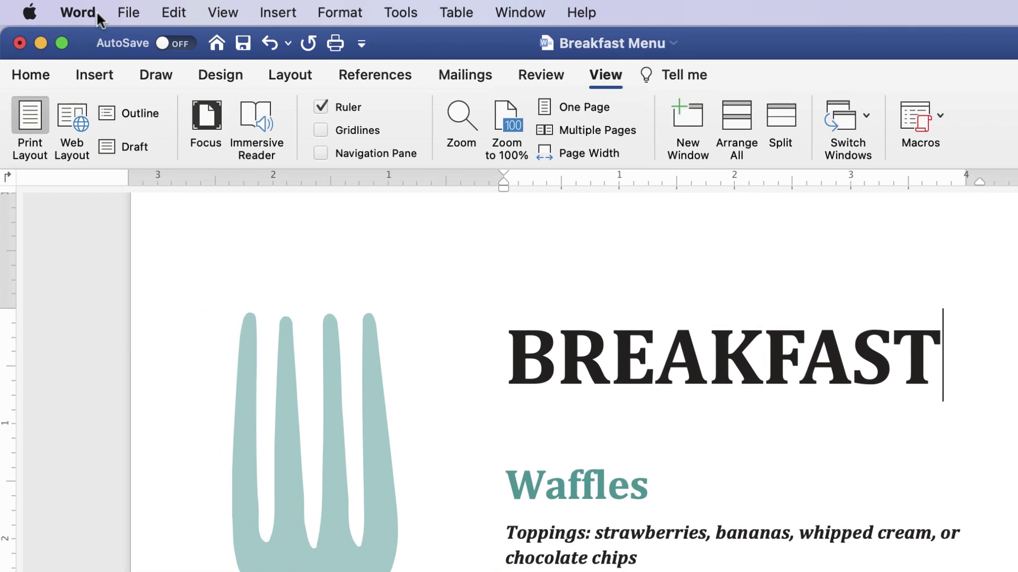
Step: Enable the Developer tab under Preferences > Ribbon & Toolbar and switch to it
click(94, 13)
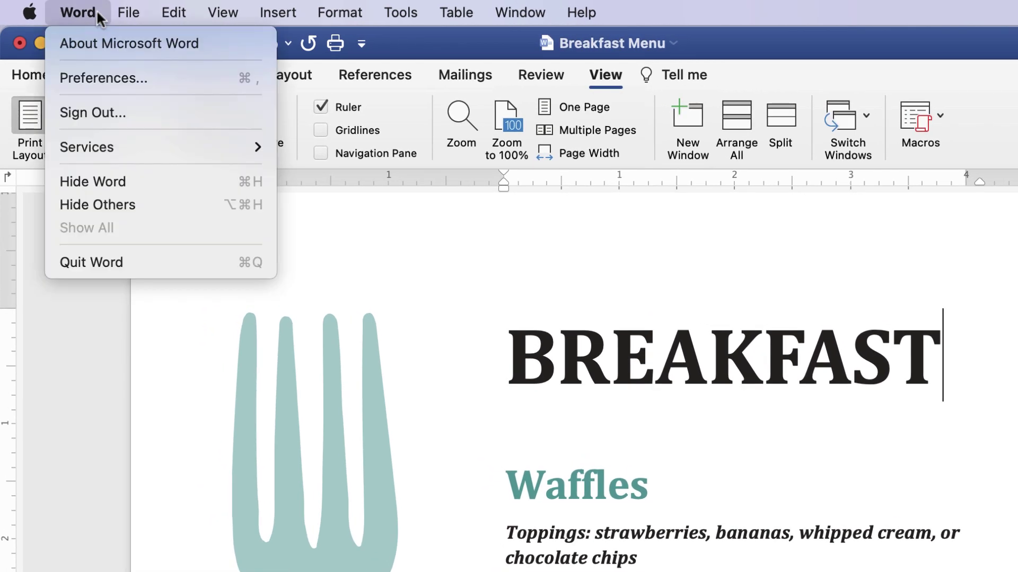
click(53, 77)
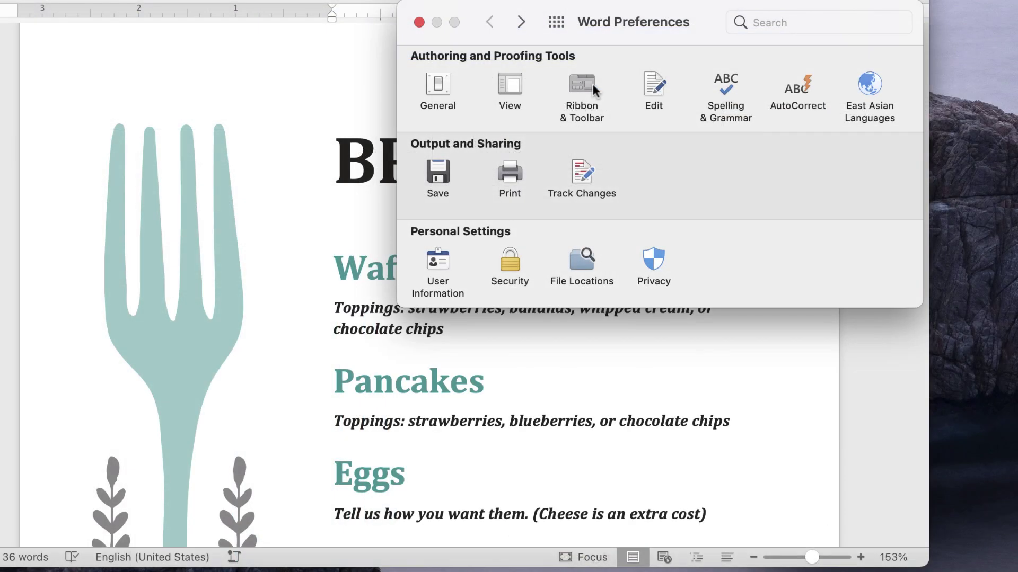
click(591, 84)
scroll(848, 216, down, 5)
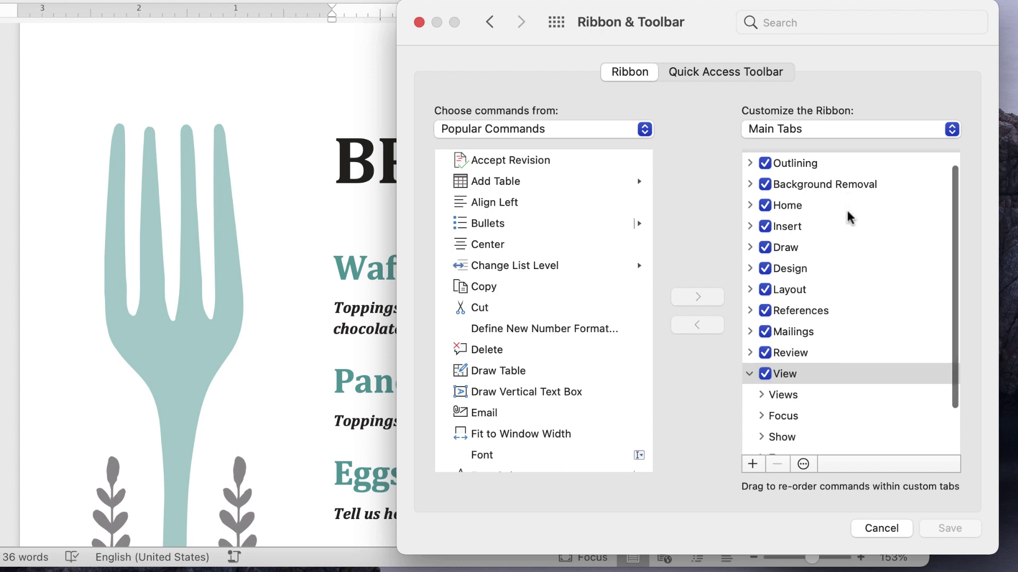
click(764, 444)
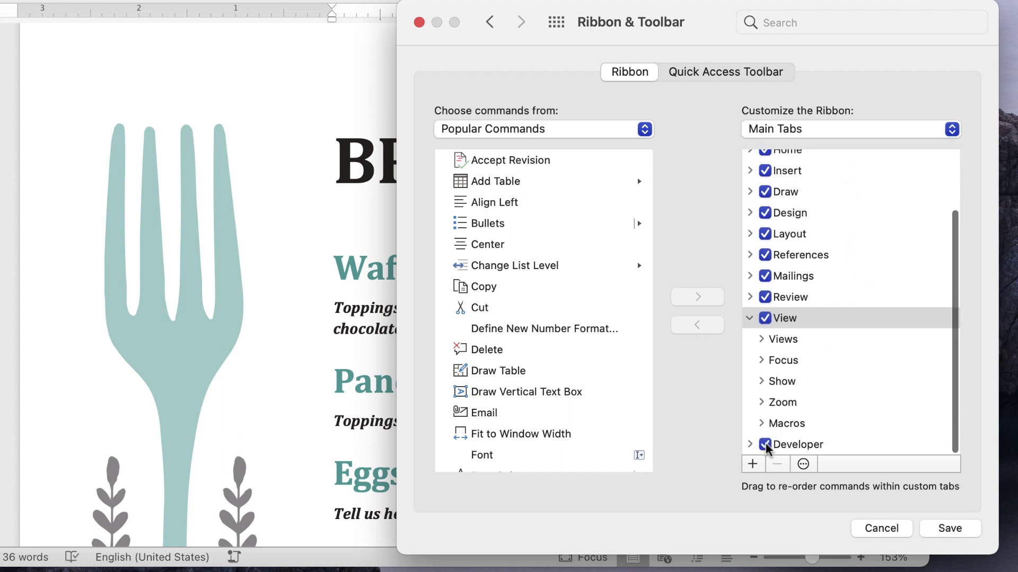
click(962, 530)
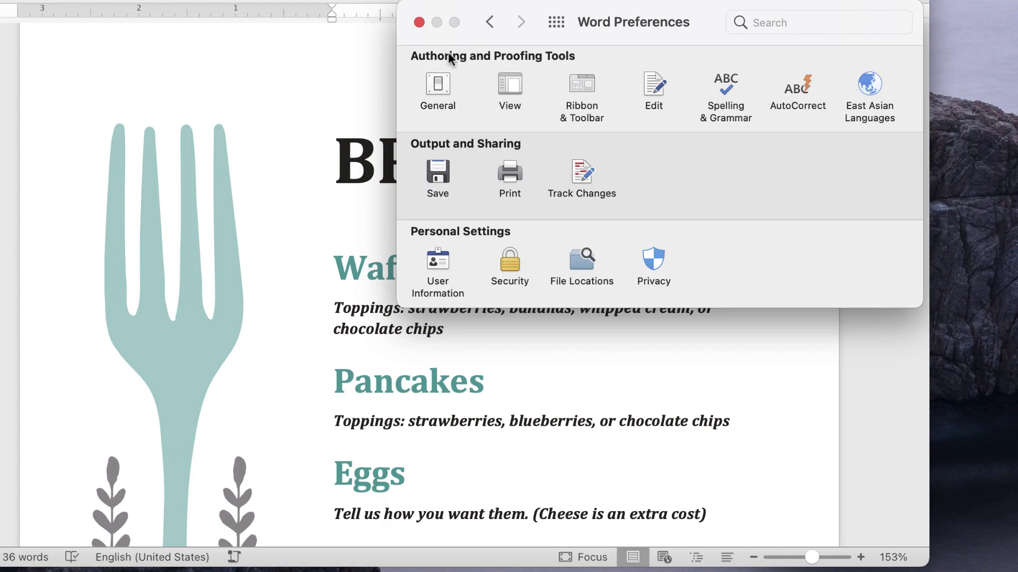
click(418, 22)
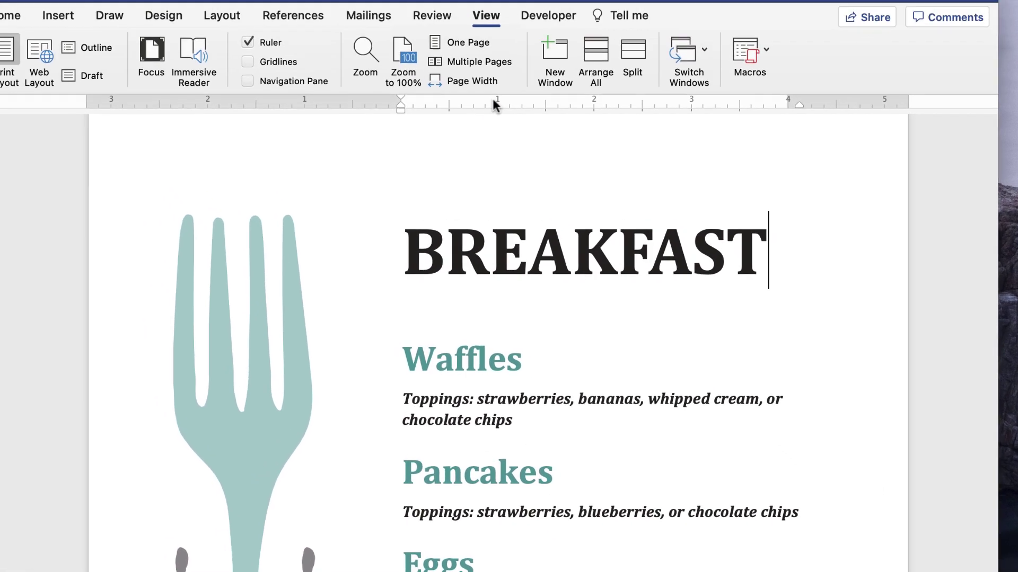
click(539, 15)
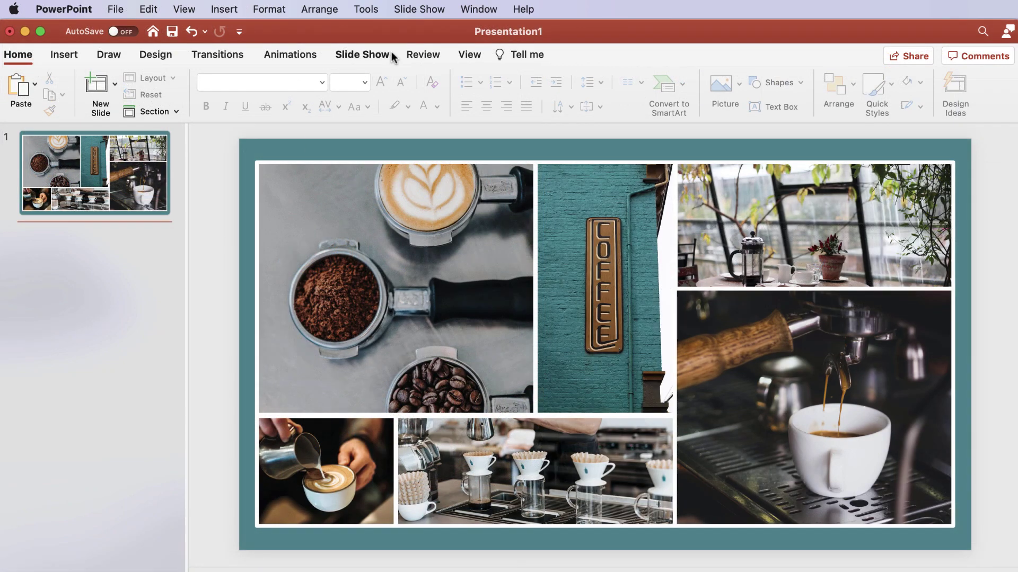
Step: Briefly run Presenter View, then turn on the rulers from the View tab
click(391, 53)
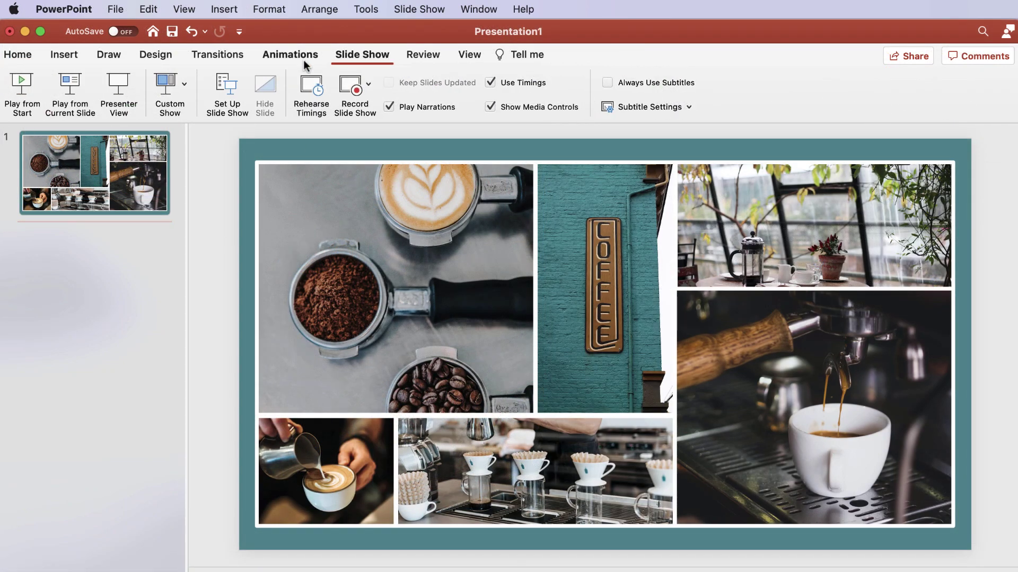
click(118, 85)
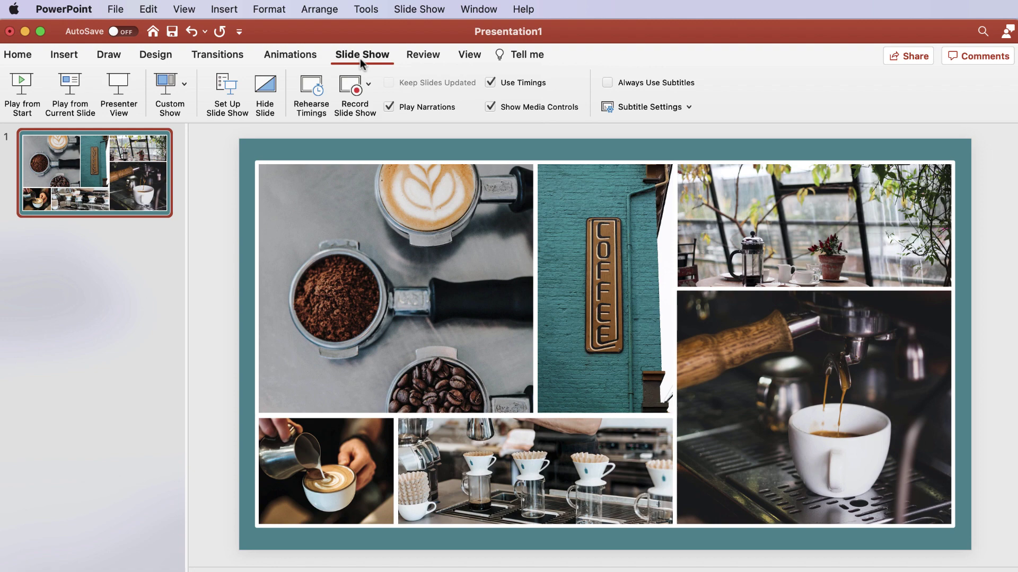
click(469, 57)
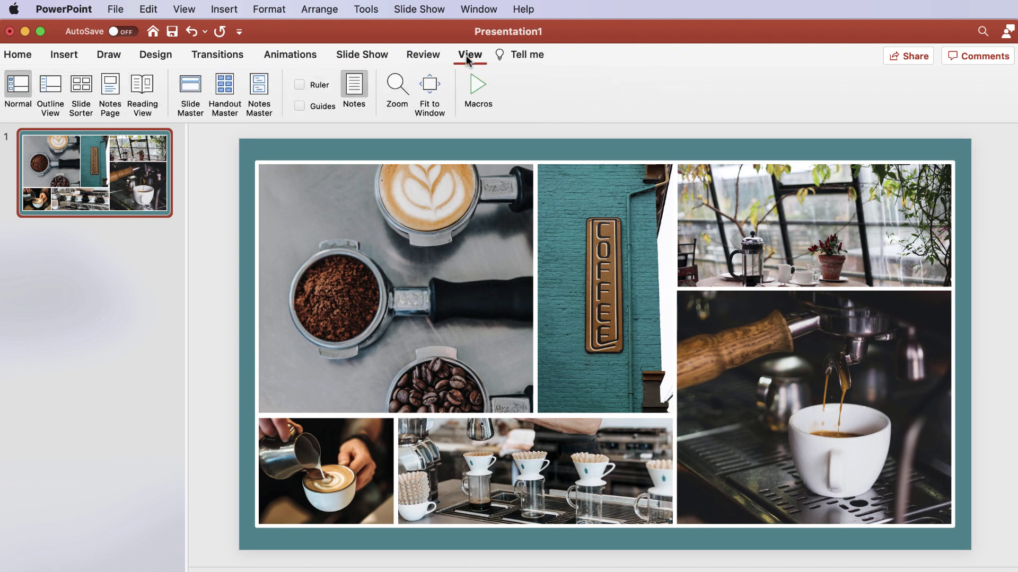
click(300, 84)
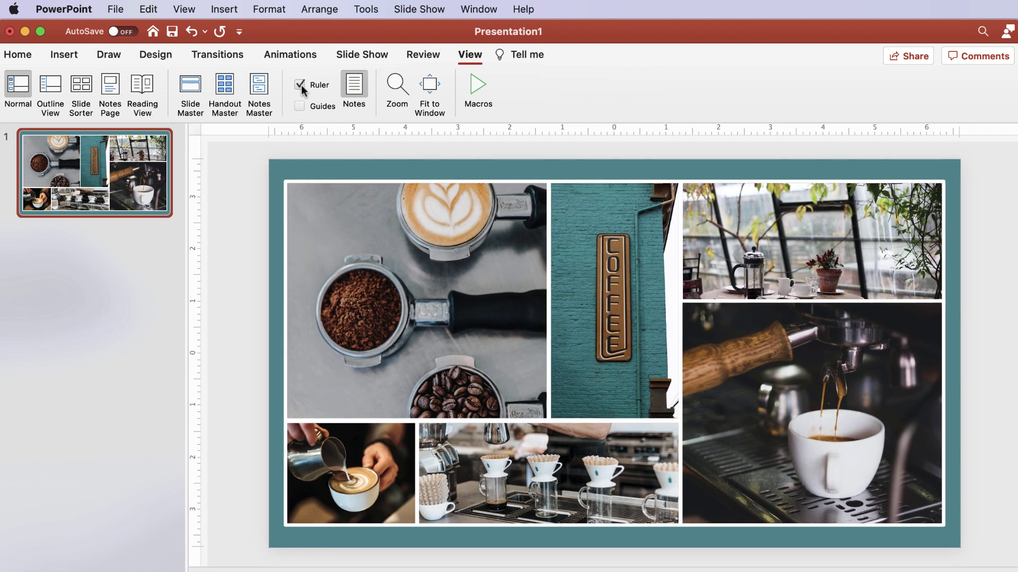
Step: Close the presentation, saving it as 'Coffee' in Documents on the Mac
click(10, 32)
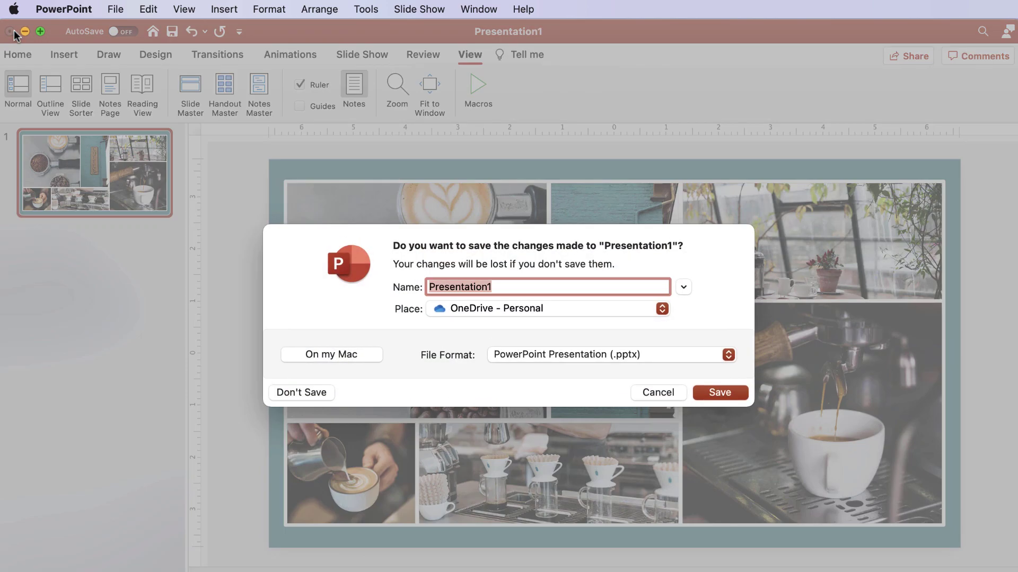
text(C)
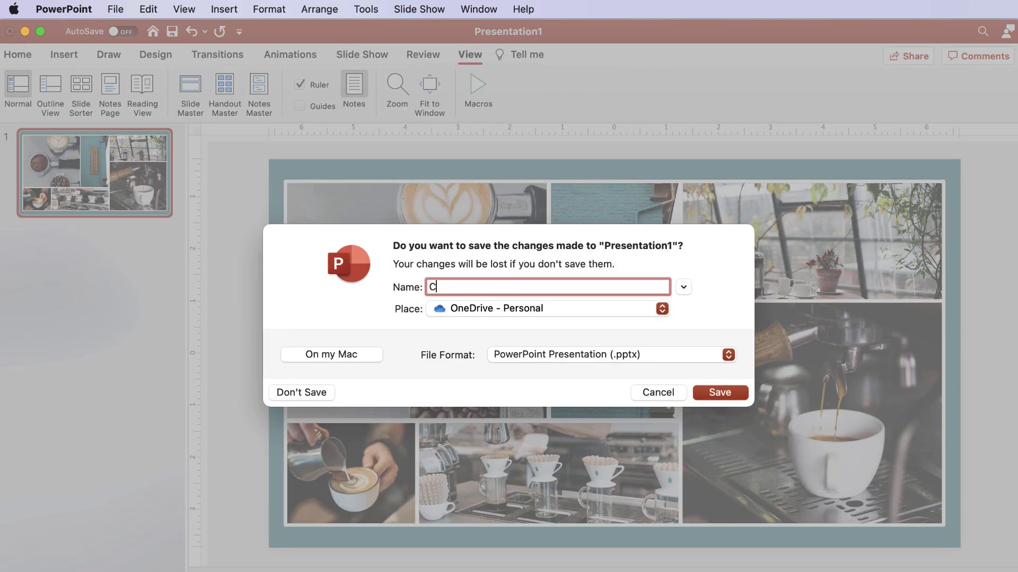
text(offee)
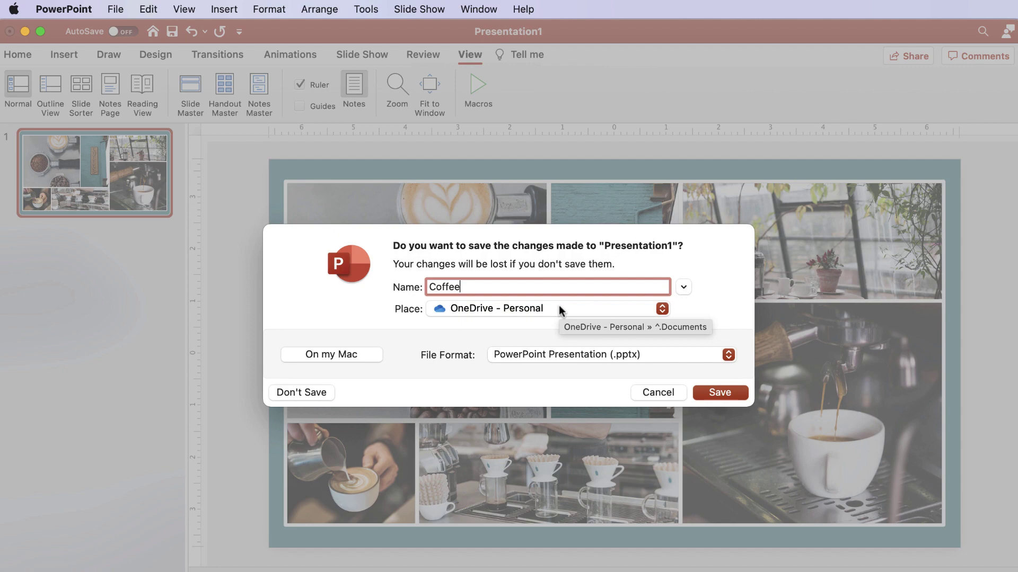
click(364, 353)
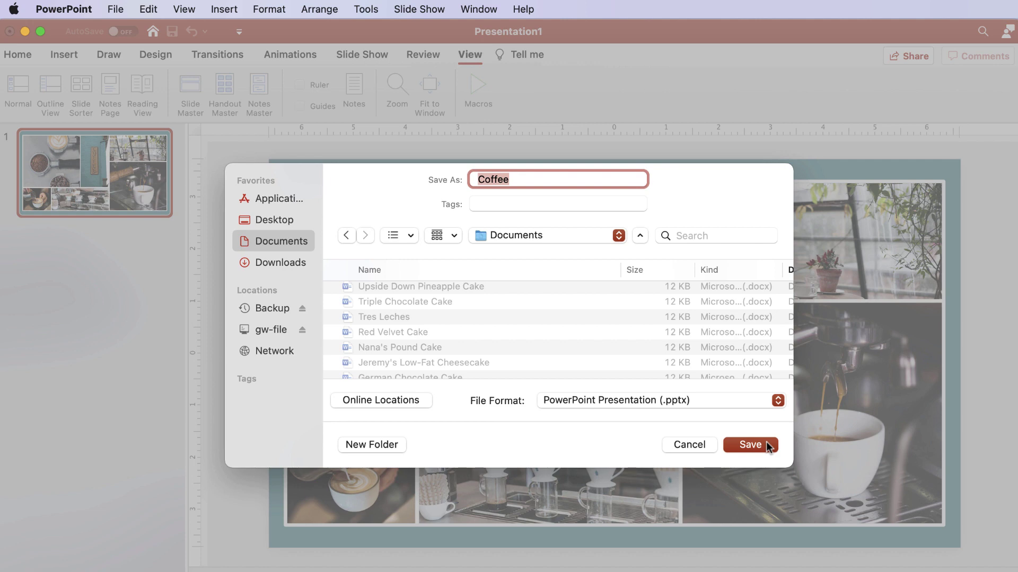
click(750, 445)
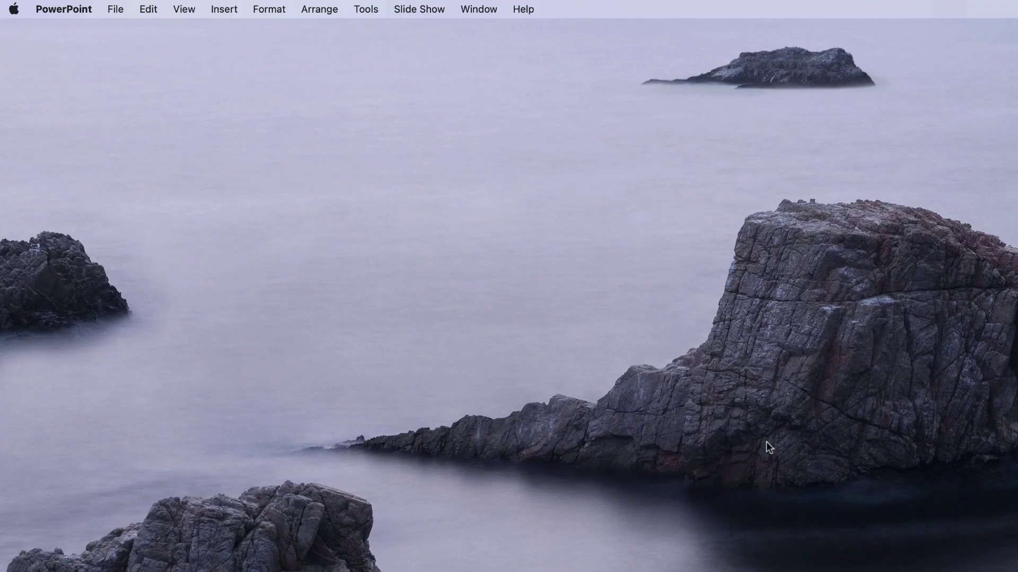